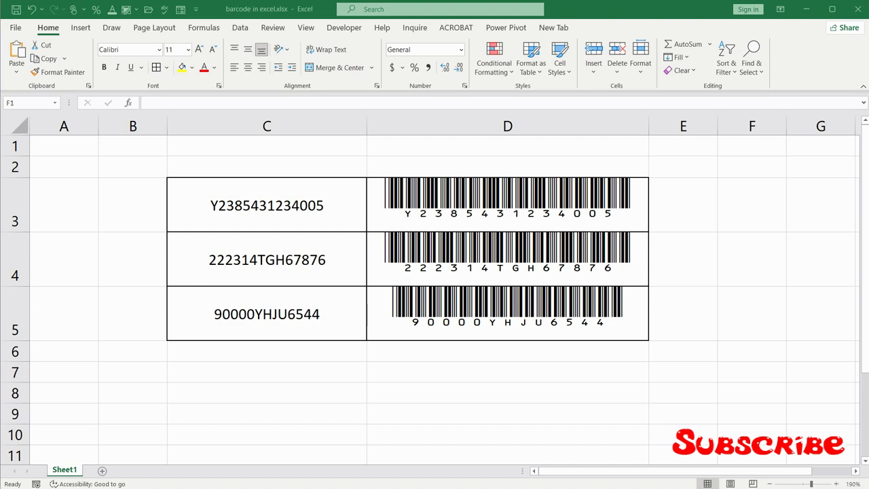
pyautogui.click(508, 146)
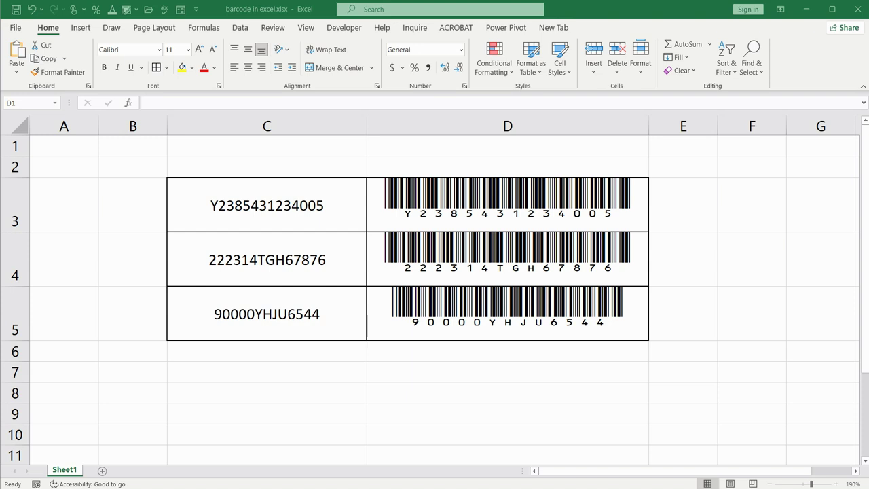
pyautogui.click(159, 49)
pyautogui.moveTo(261, 83); pyautogui.dragTo(260, 260)
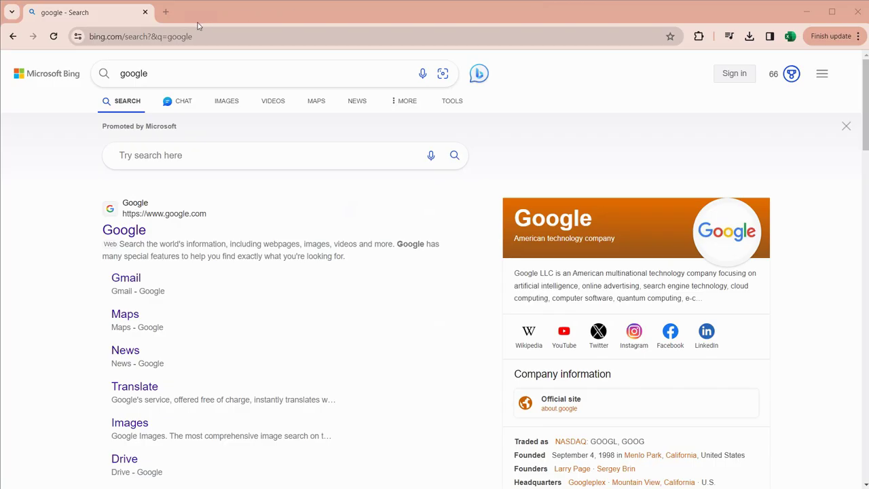
# Step: Switch to the web browser and go to idautomation.com
pyautogui.click(198, 37)
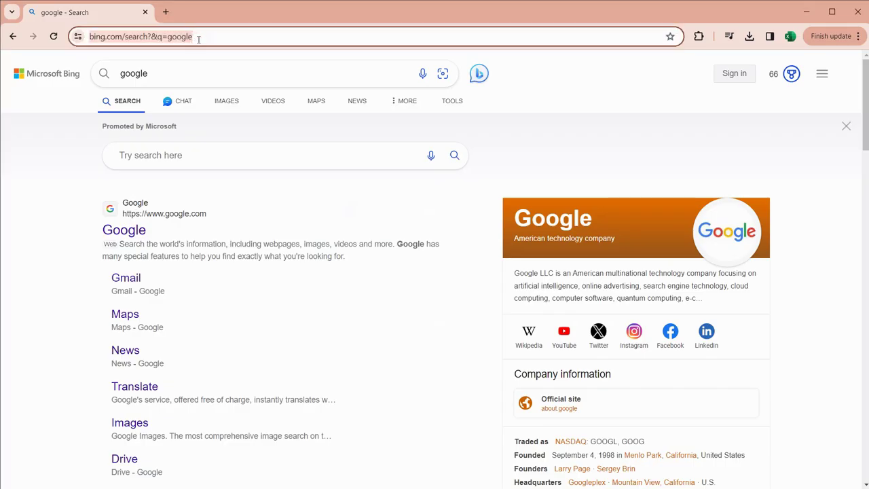
pyautogui.write('id')
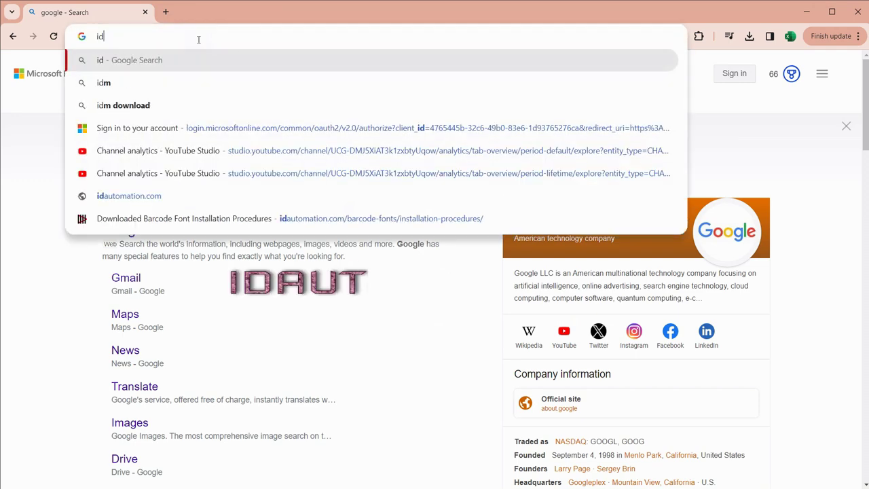
pyautogui.write('automation.c')
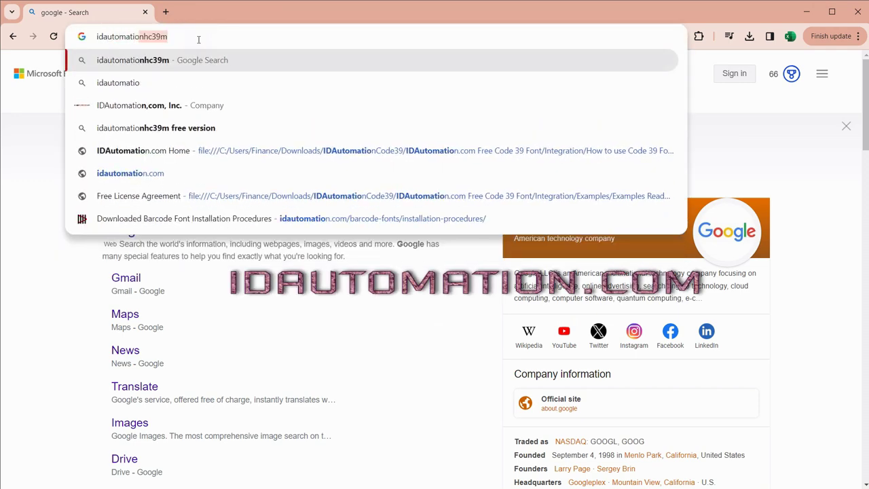
pyautogui.write('om')
pyautogui.press('Return')
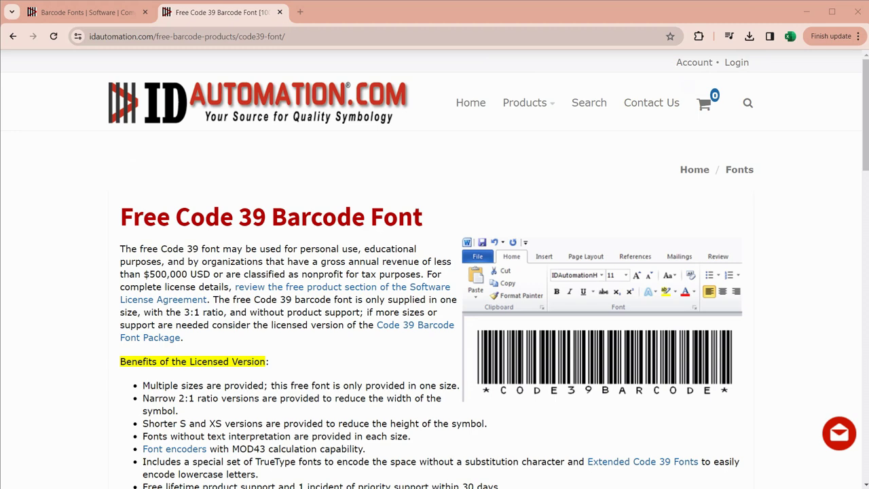
# Step: Download the free Code 39 barcode font from its product page
pyautogui.scroll(-4, 245, 244)
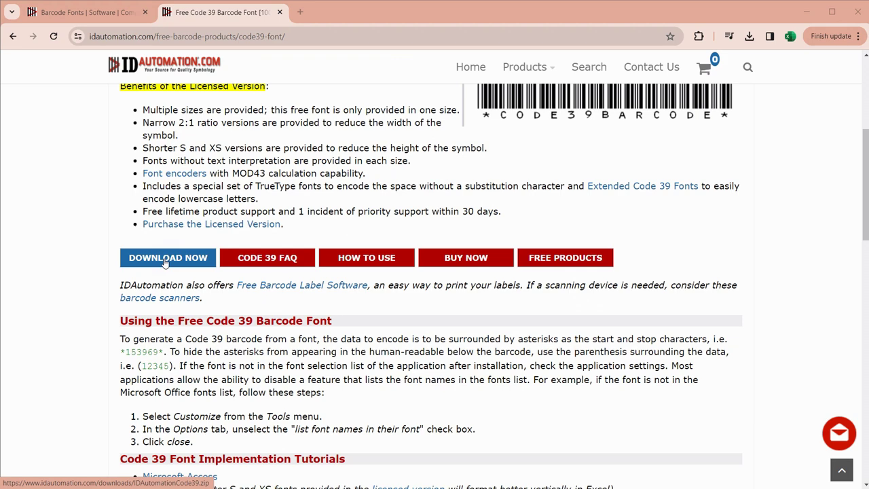
pyautogui.click(165, 263)
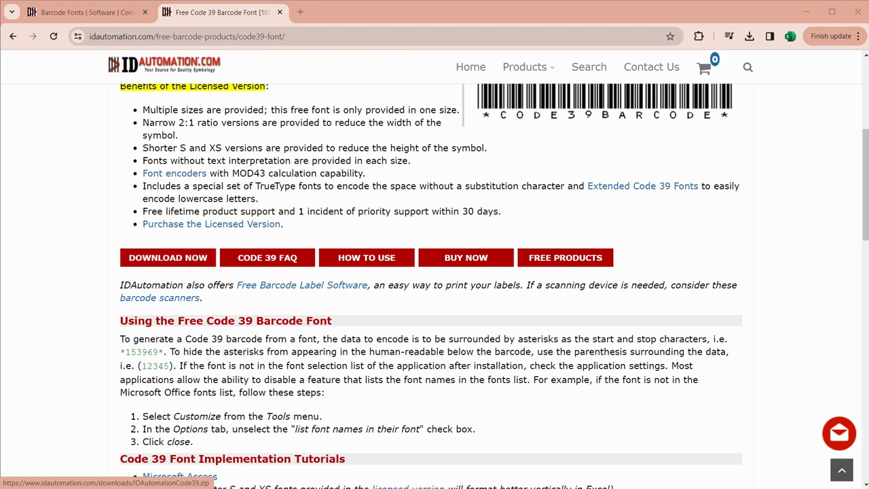
pyautogui.scroll(-2, 411, 319)
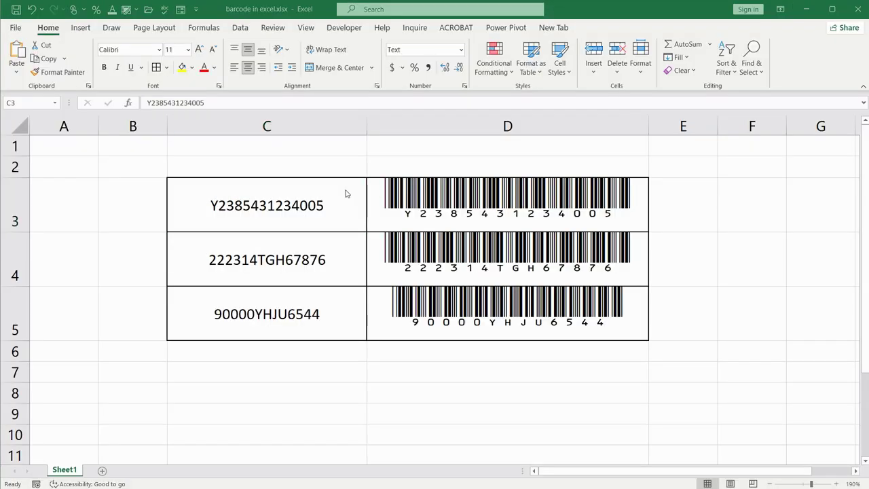
# Step: Switch to Excel and check the available fonts for IDAutomationHC39M Free Version, leaving cell C3's font as it is
pyautogui.click(159, 50)
pyautogui.scroll(-15, 161, 226)
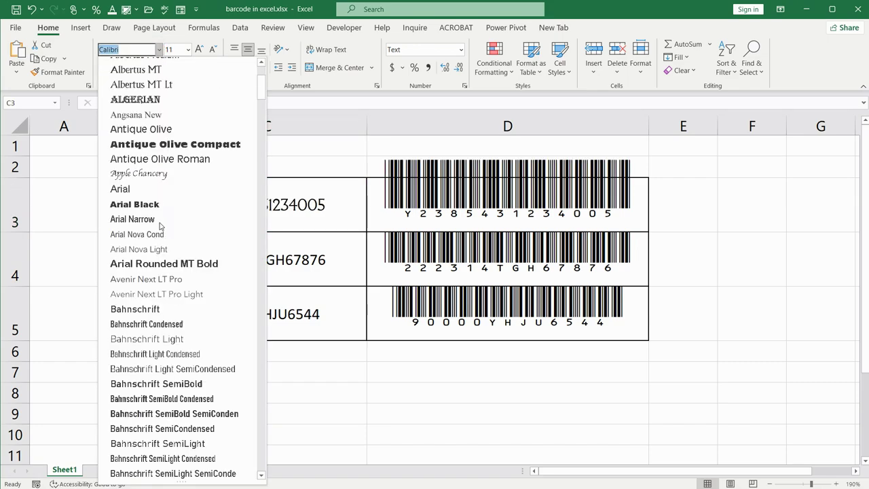
pyautogui.scroll(-20, 162, 225)
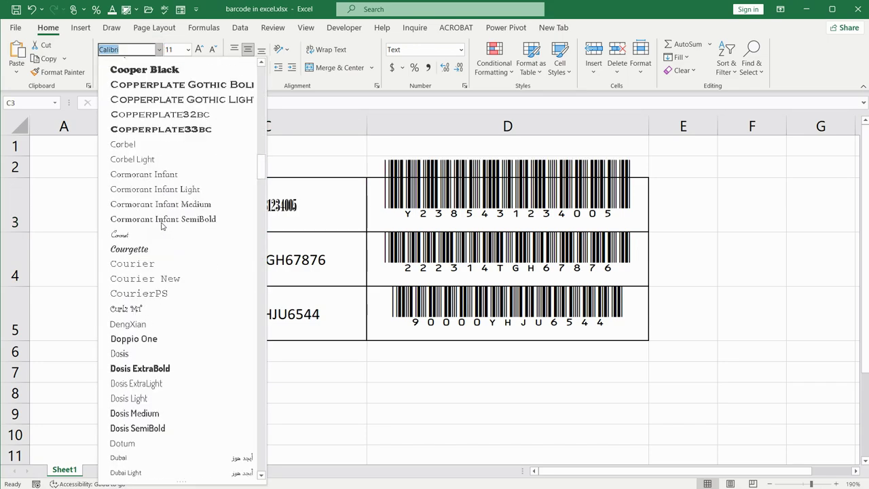
pyautogui.scroll(-20, 161, 225)
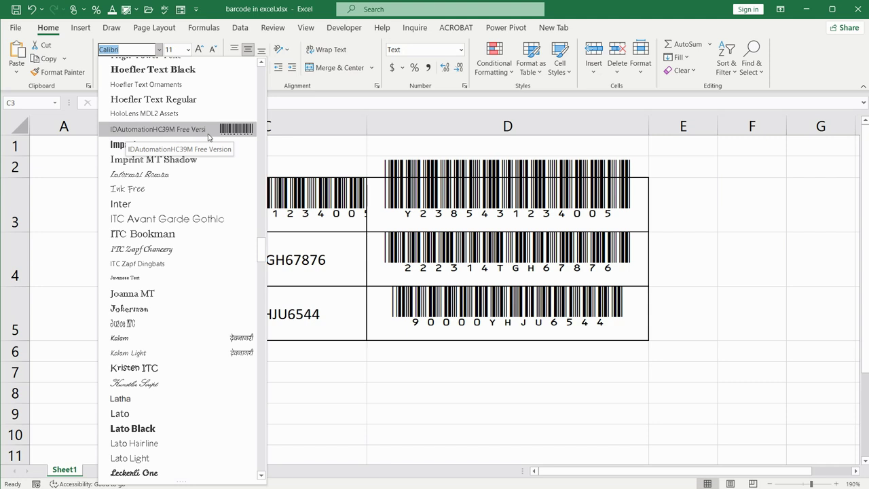
pyautogui.click(322, 250)
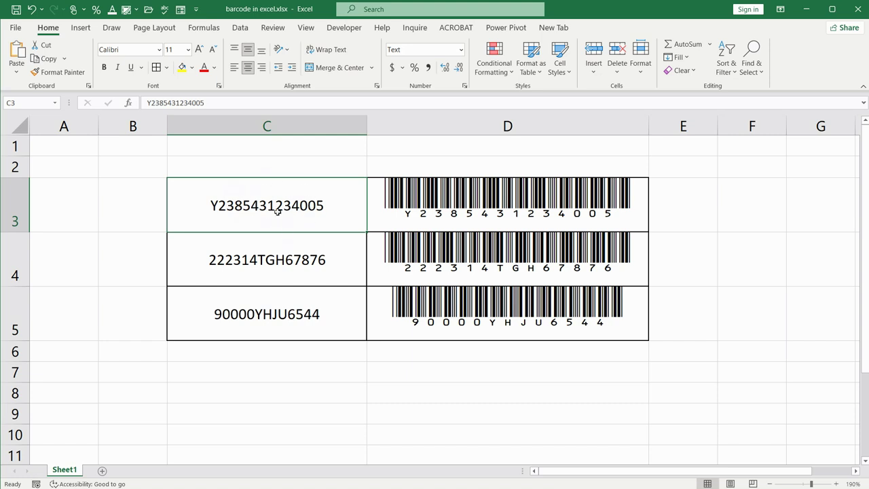
# Step: Clear the existing barcode formulas from cells D3:D5
pyautogui.click(442, 215)
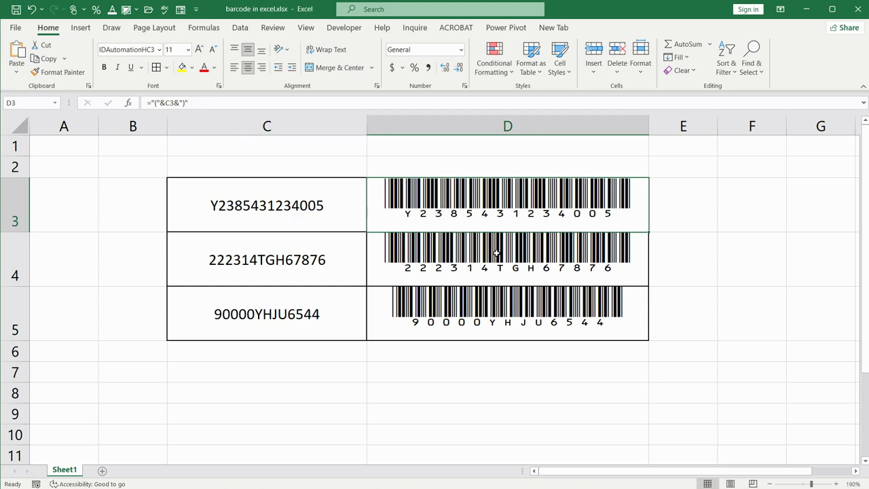
pyautogui.moveTo(497, 254); pyautogui.dragTo(501, 306)
pyautogui.click(485, 214)
pyautogui.press('F2')
pyautogui.press('Return')
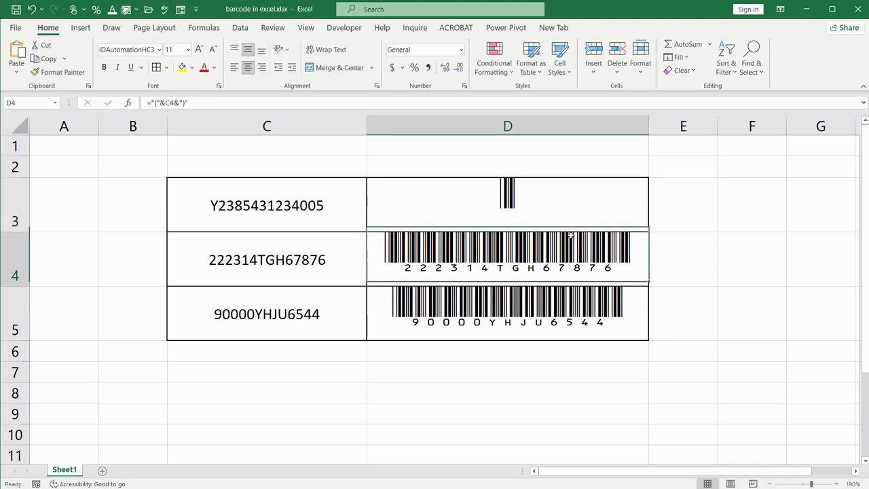
pyautogui.click(563, 200)
pyautogui.press('F2')
pyautogui.press('Return')
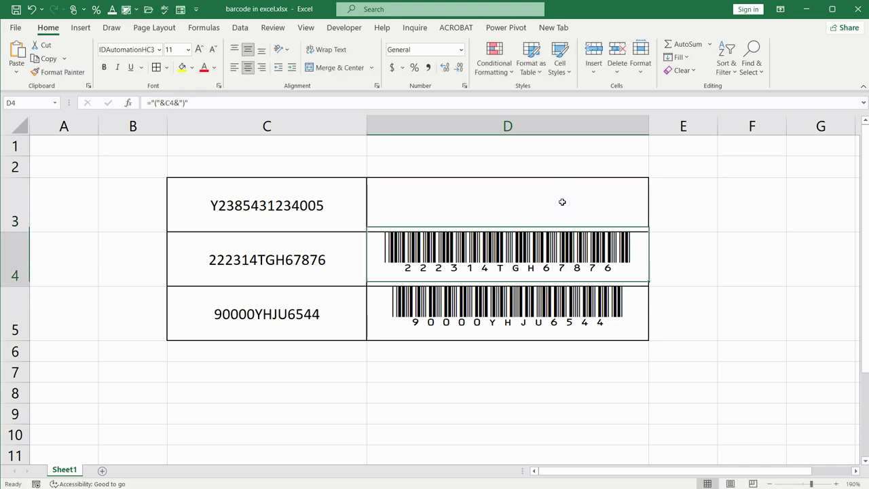
pyautogui.click(516, 206)
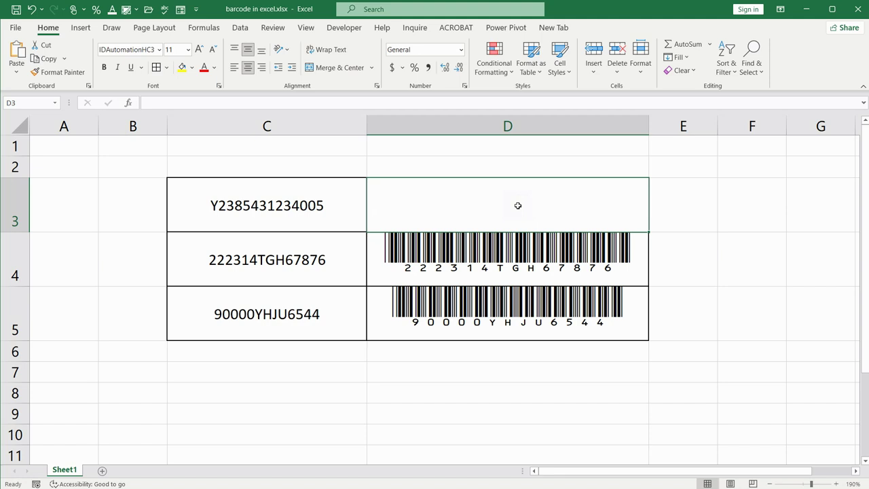
pyautogui.press('F2')
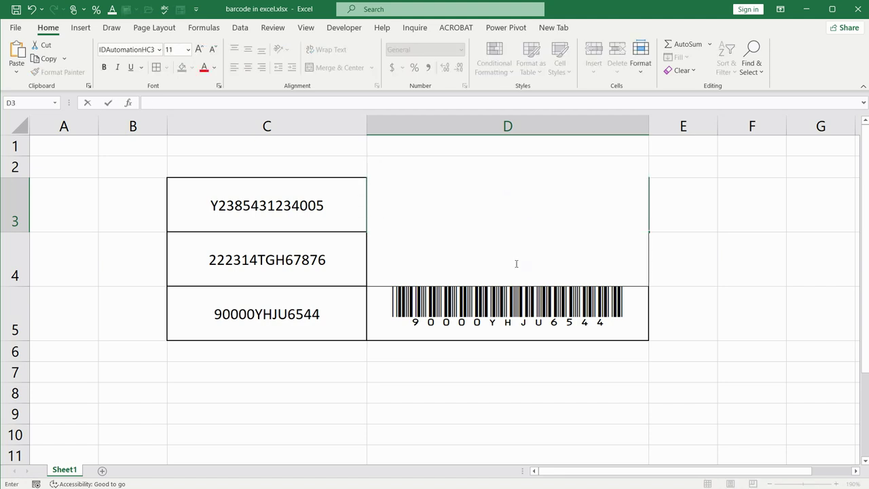
pyautogui.click(507, 311)
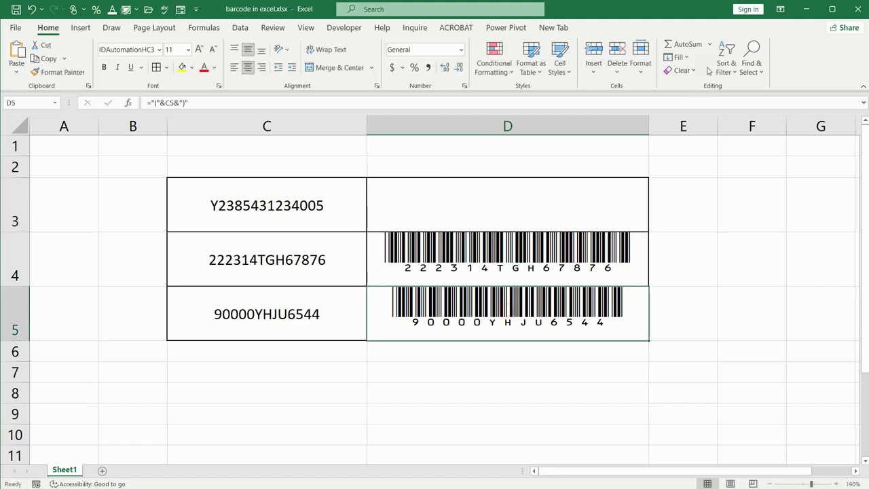
# Step: Enter the formula ="("&C3&")" in cell D3 to wrap the code from C3 in parentheses
pyautogui.click(489, 209)
pyautogui.press('F2')
pyautogui.write('=')
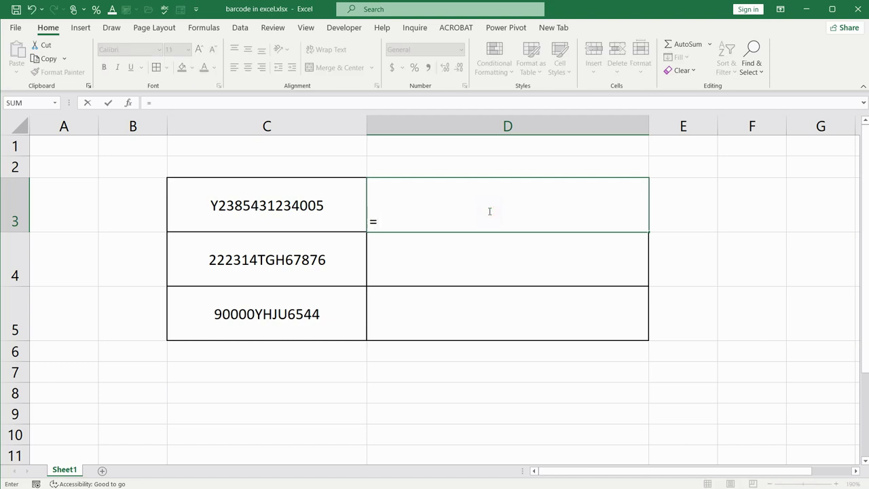
pyautogui.write('"("&')
pyautogui.click(300, 213)
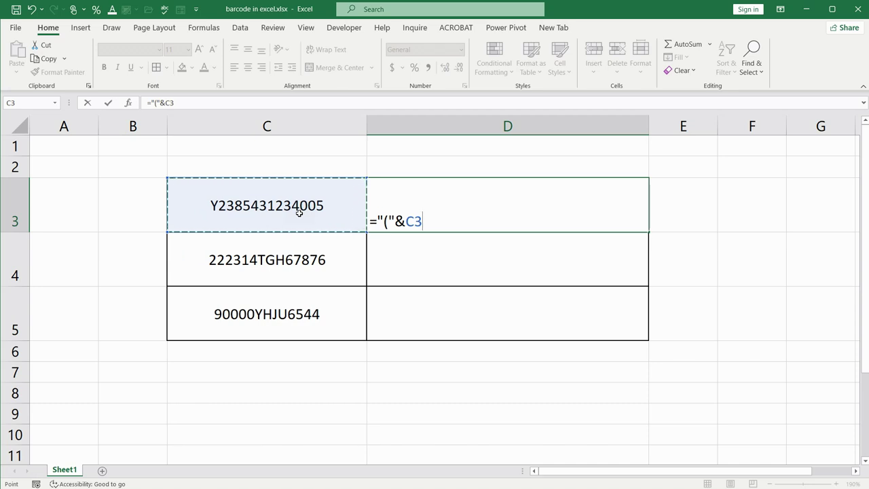
pyautogui.write('&"')
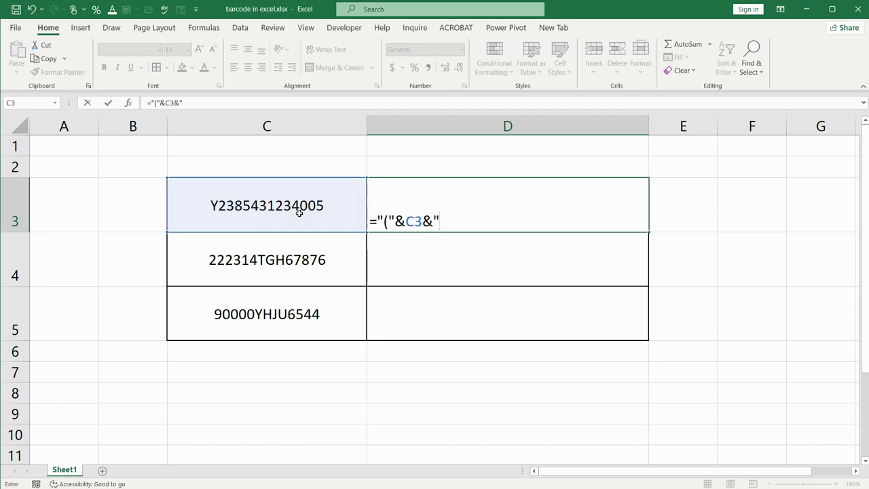
pyautogui.write(')"')
pyautogui.press('Return')
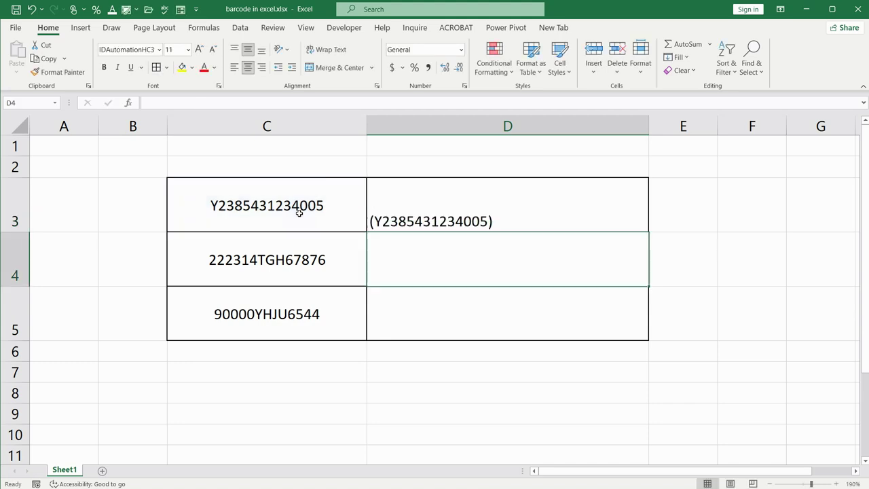
# Step: Center the content of cell D3 horizontally and align it to the middle vertically
pyautogui.click(451, 193)
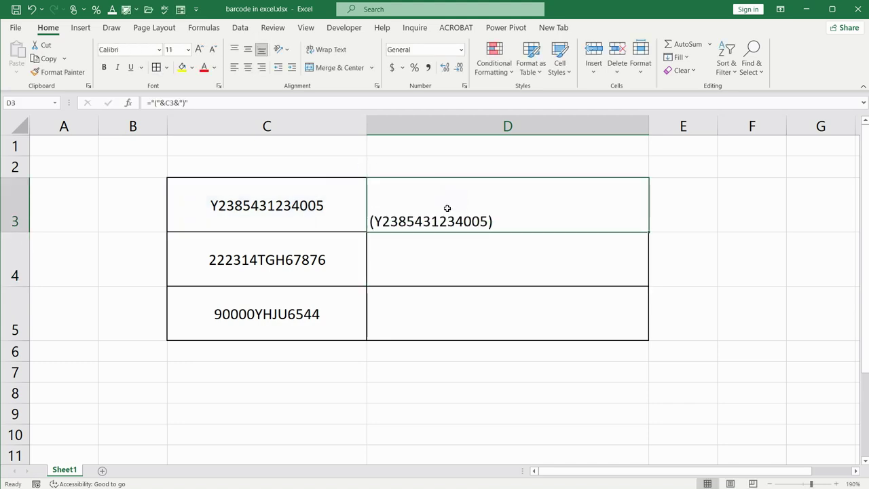
pyautogui.click(248, 67)
pyautogui.click(248, 49)
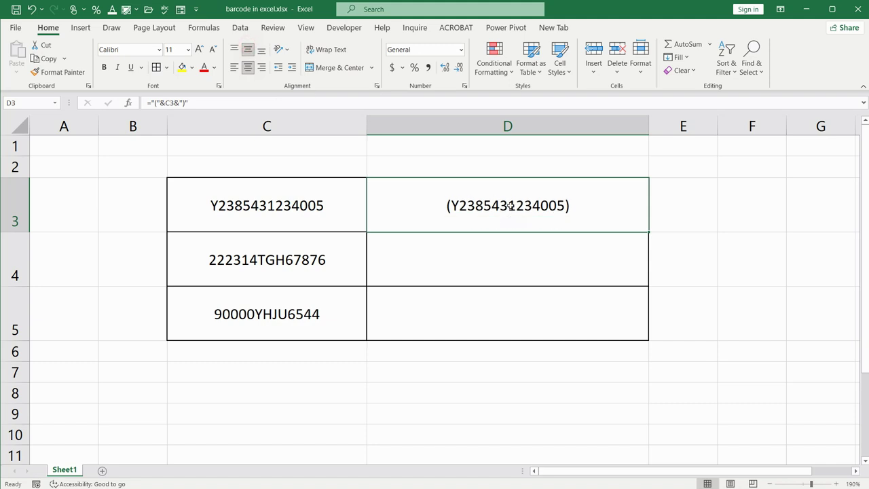
# Step: Set the number format of code cell C3 to the Text category
pyautogui.click(324, 205)
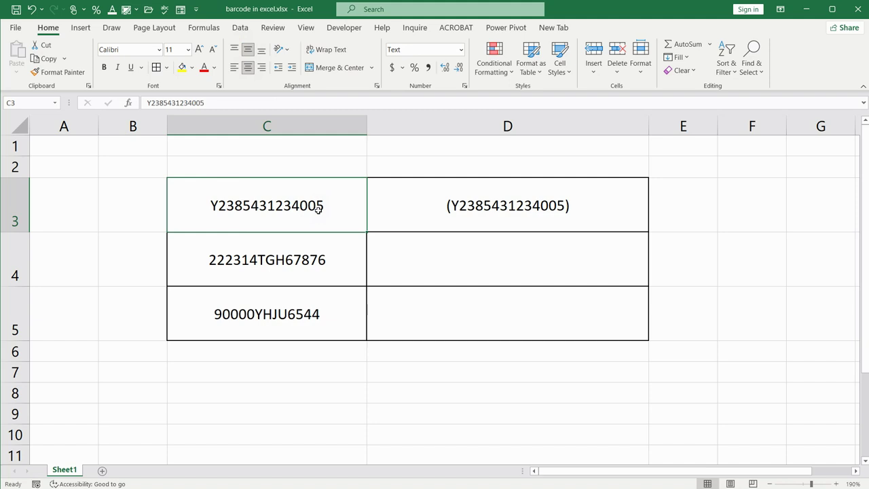
pyautogui.click(464, 86)
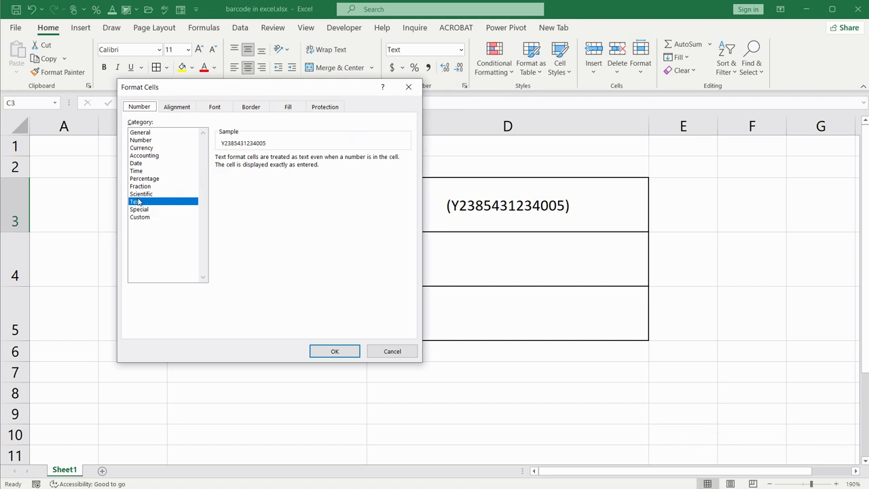
pyautogui.click(331, 352)
# Step: Fill the D3 formula down to D5 and apply the IDAutomationHC39M Free Version font to D3:D5
pyautogui.click(638, 221)
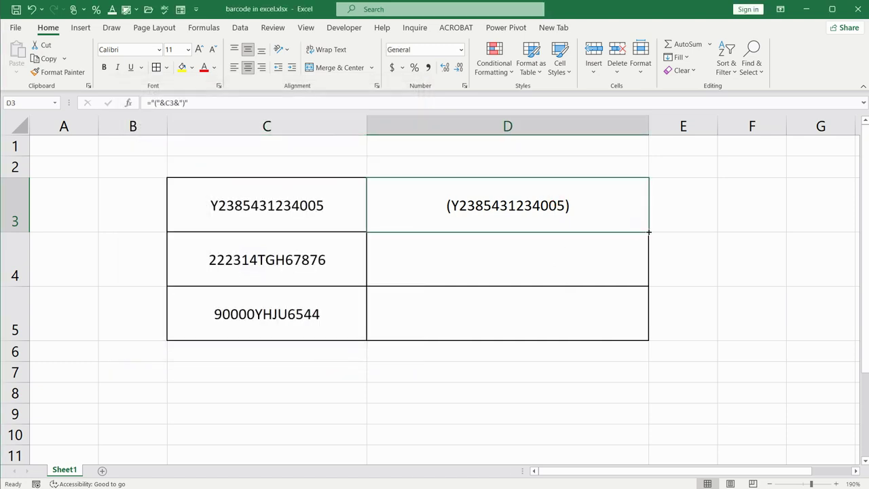
pyautogui.moveTo(648, 232); pyautogui.dragTo(650, 320)
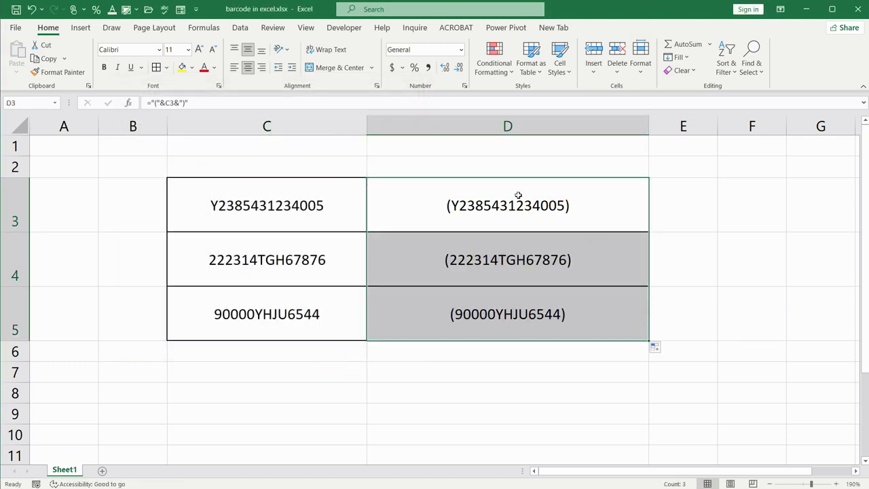
pyautogui.click(160, 52)
pyautogui.scroll(-8, 203, 253)
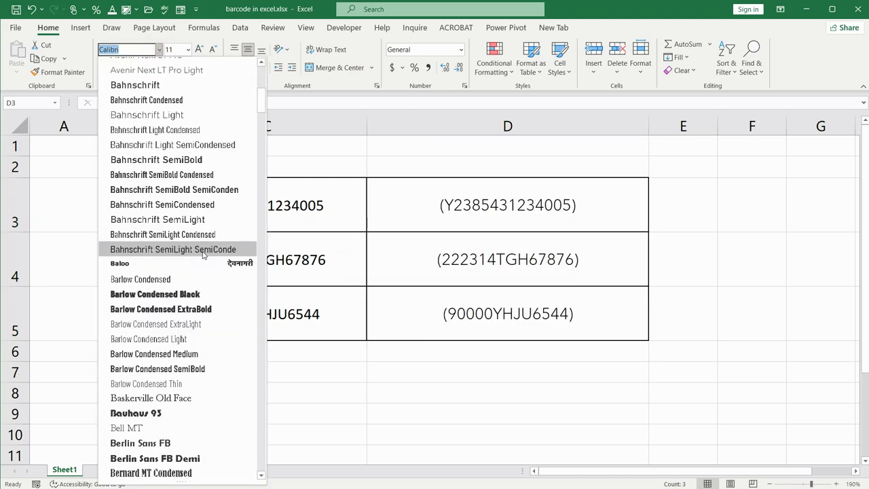
pyautogui.scroll(-20, 203, 254)
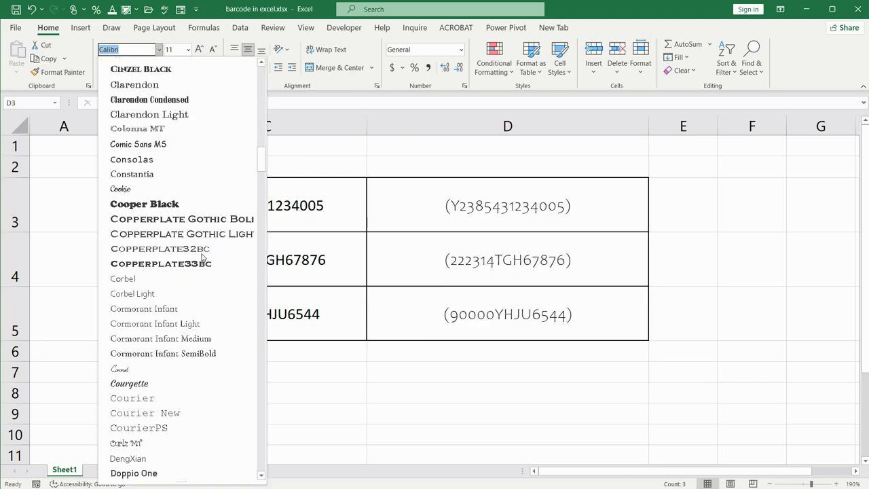
pyautogui.scroll(-20, 201, 257)
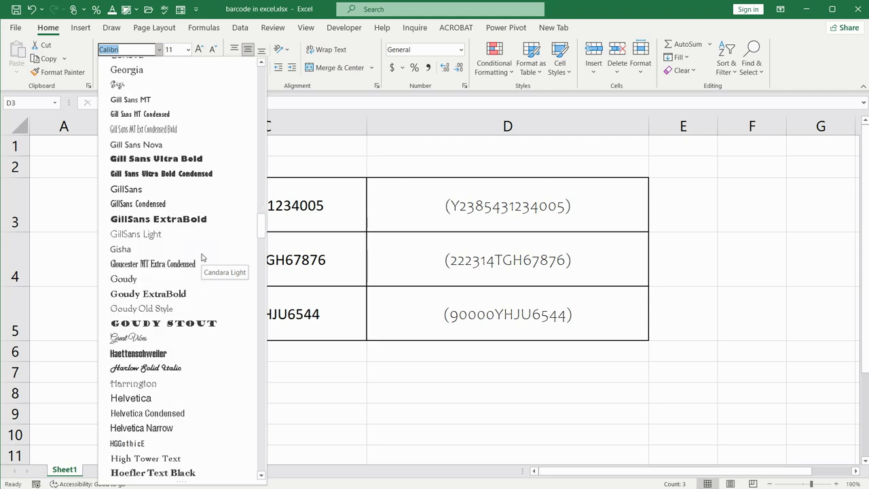
pyautogui.scroll(-8, 202, 256)
pyautogui.click(197, 217)
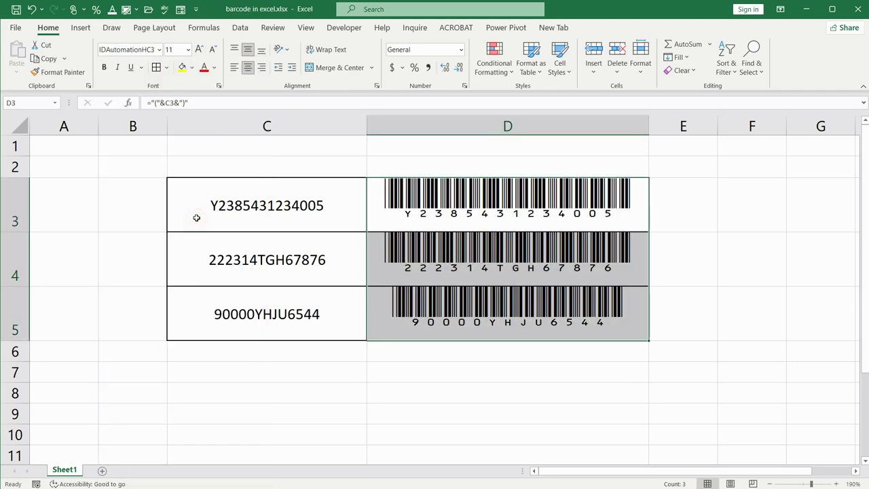
pyautogui.click(551, 384)
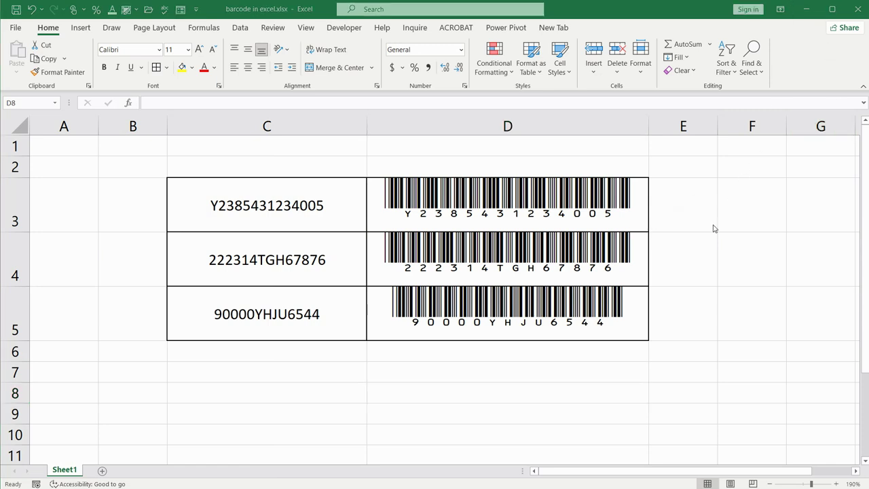
# Step: Replace the leading Y of the code in cell C3 with O and check the barcode in D3
pyautogui.click(482, 214)
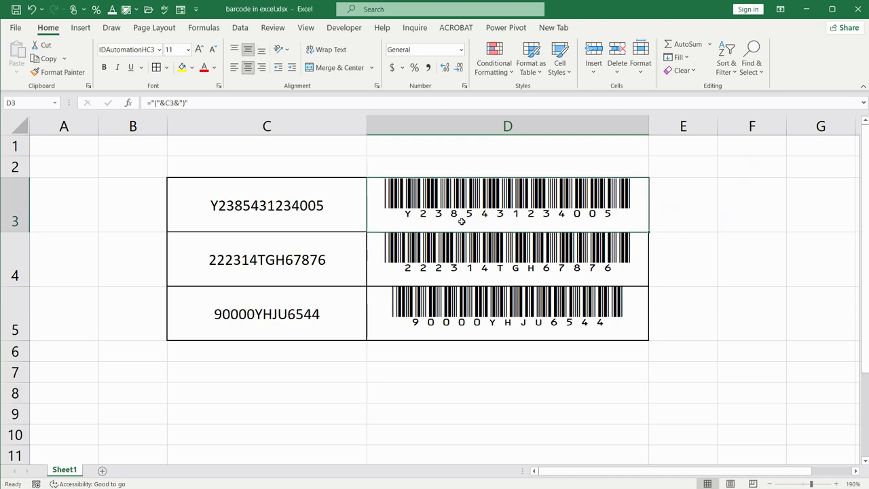
pyautogui.click(258, 204)
pyautogui.press('F2')
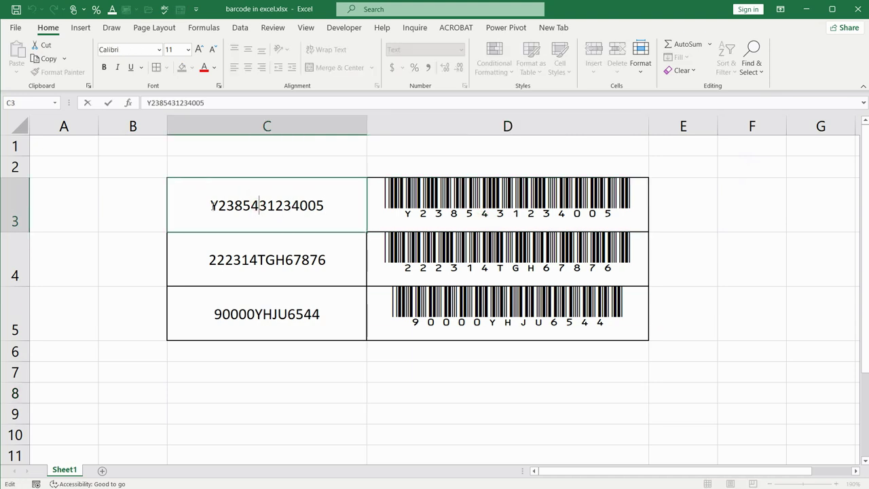
pyautogui.moveTo(210, 205); pyautogui.dragTo(219, 206)
pyautogui.write('O')
pyautogui.press('Return')
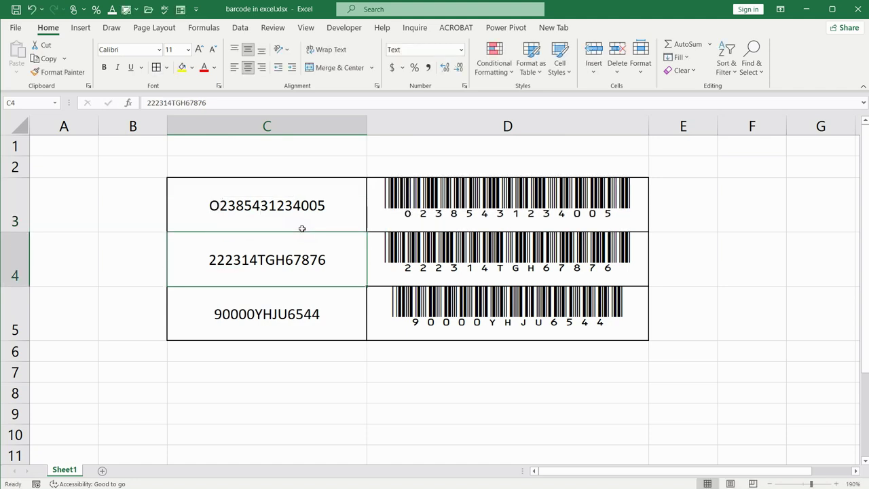
pyautogui.click(400, 210)
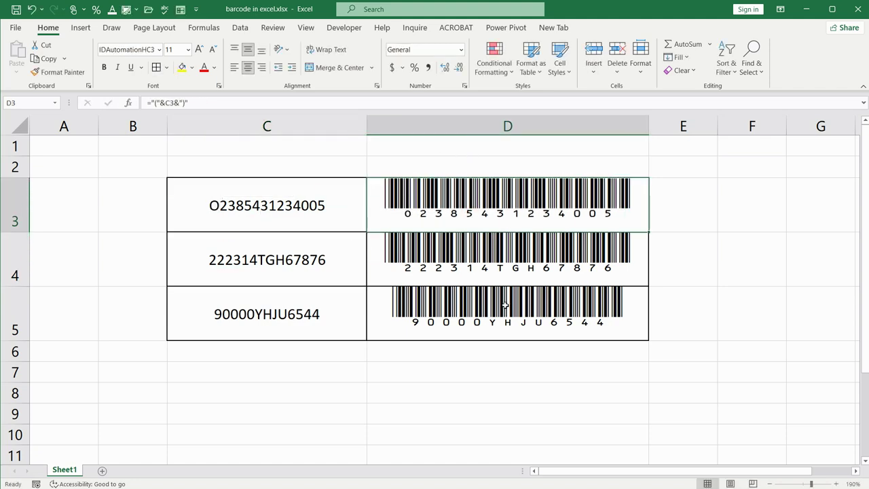